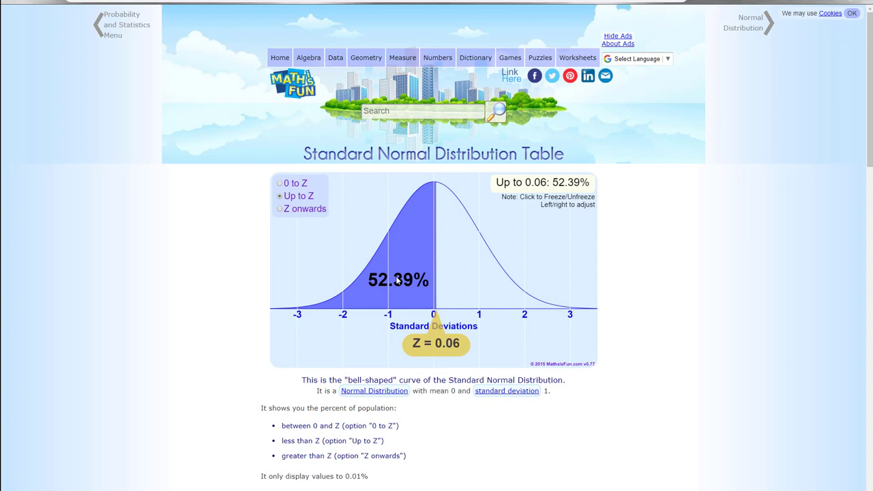
Toggle the normal-curve shading to '0 to Z', then back to 'Up to Z'
click(279, 184)
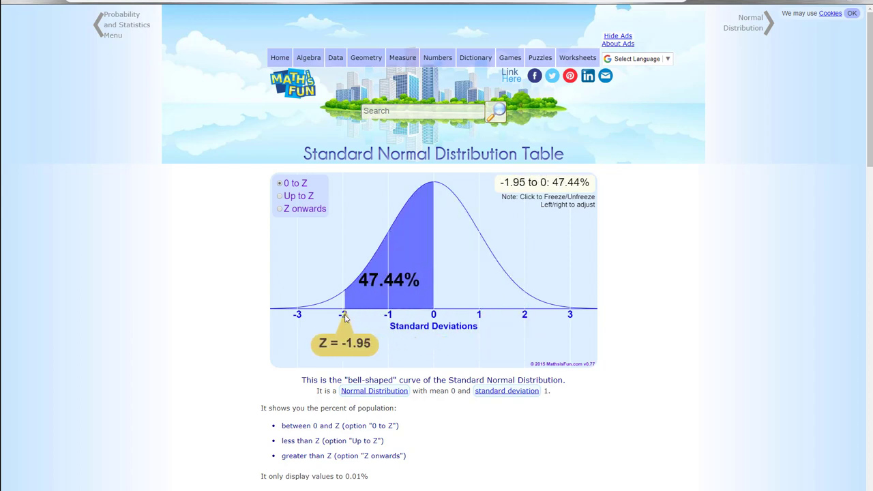
click(281, 195)
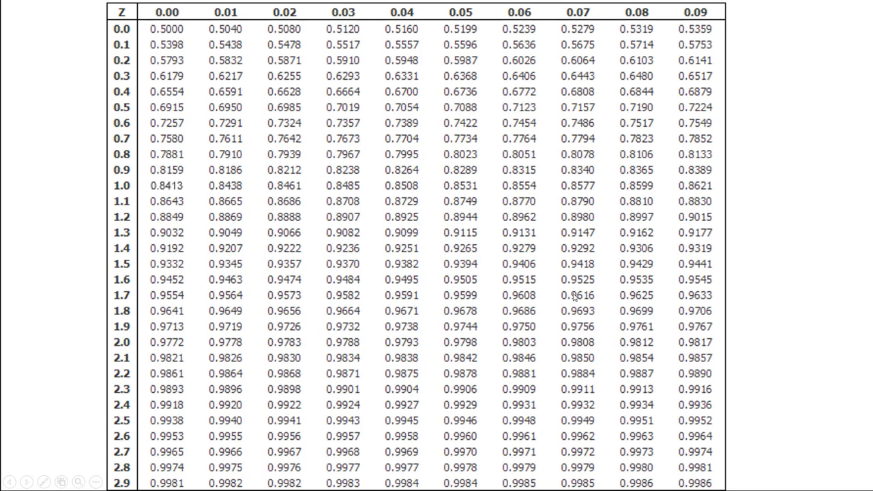
Step through the Find 90% slide highlighting 0.9015, the 0.09 column and the 1.2 row
click(527, 211)
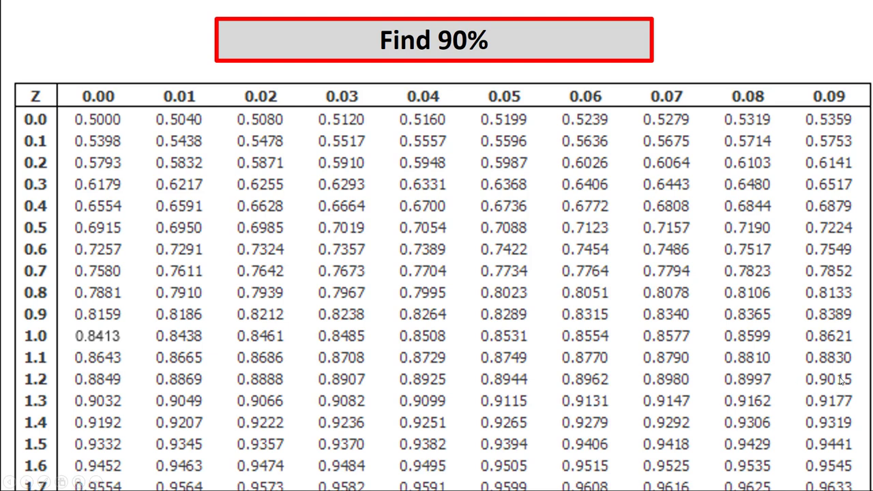
click(797, 362)
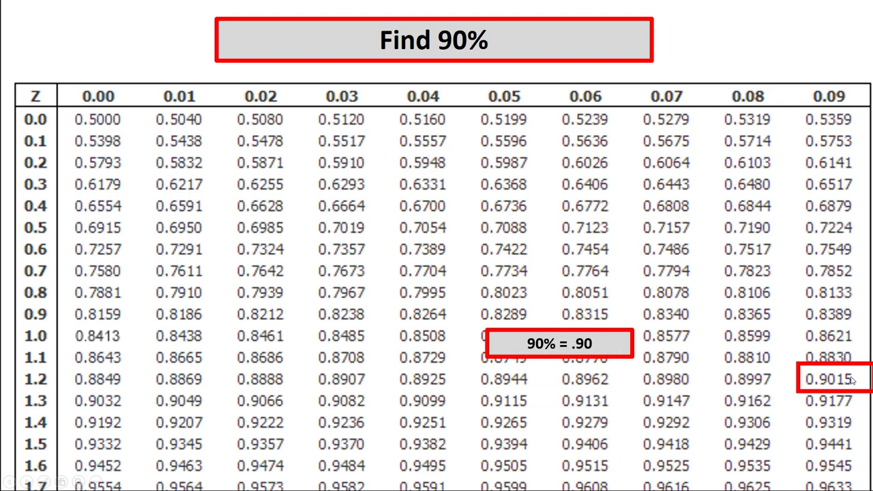
click(829, 380)
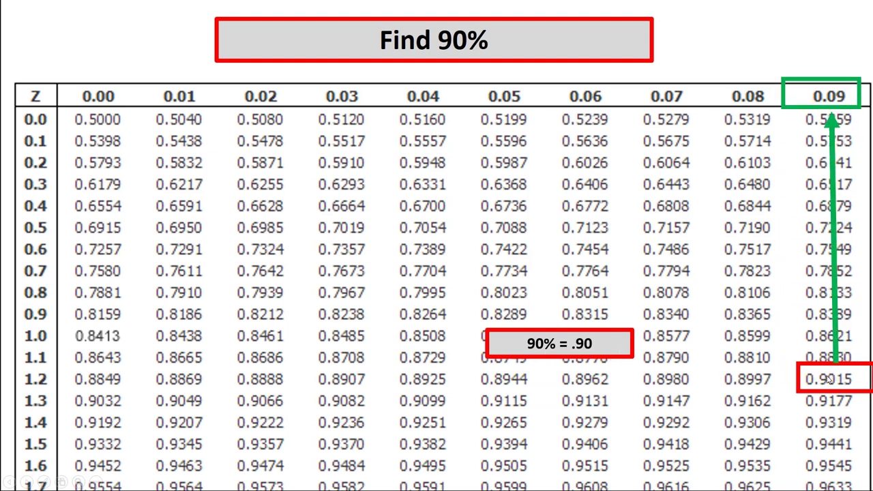
click(807, 397)
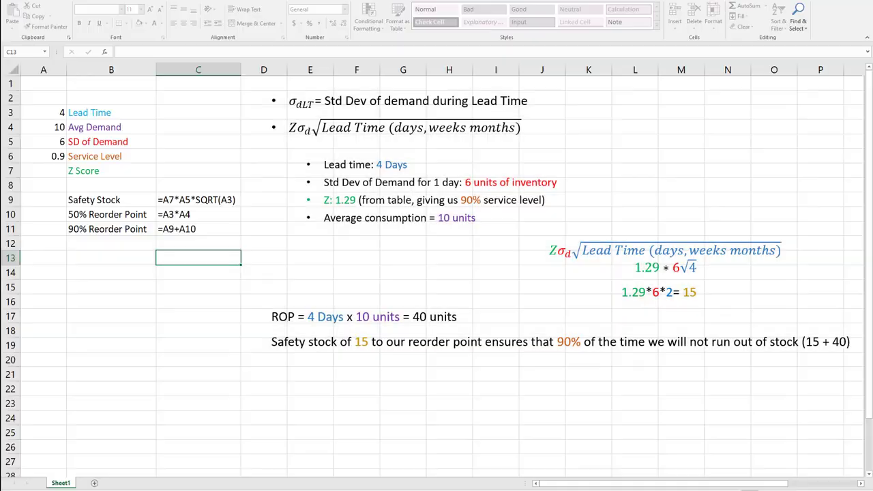
Start a NORM.INV formula in A7 using the 0.9 service level in A6 as probability
click(293, 278)
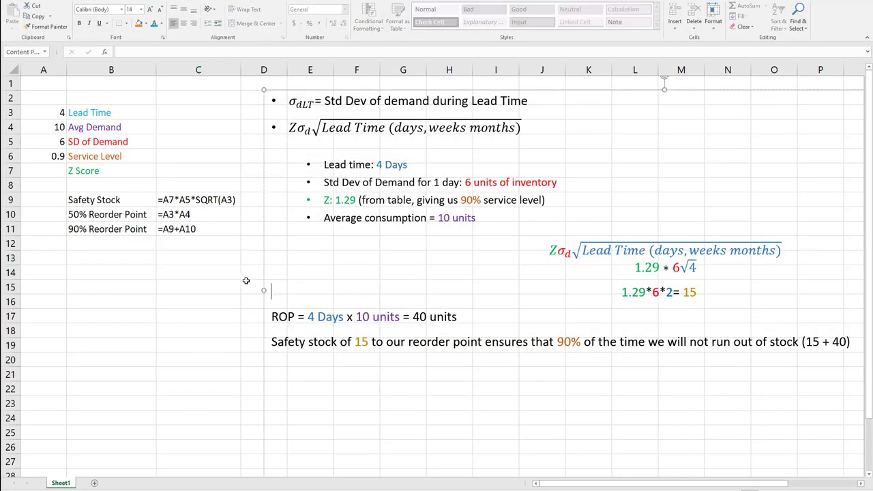
drag(69, 113, 55, 141)
drag(91, 168, 91, 171)
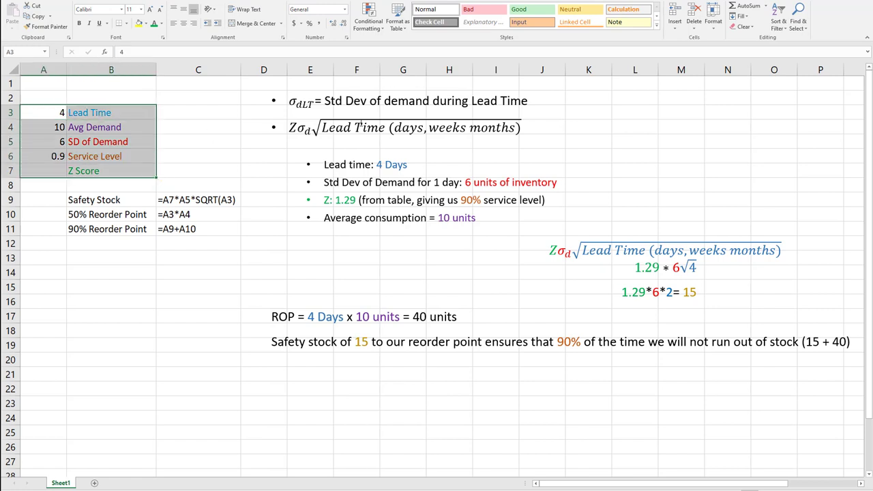
click(238, 287)
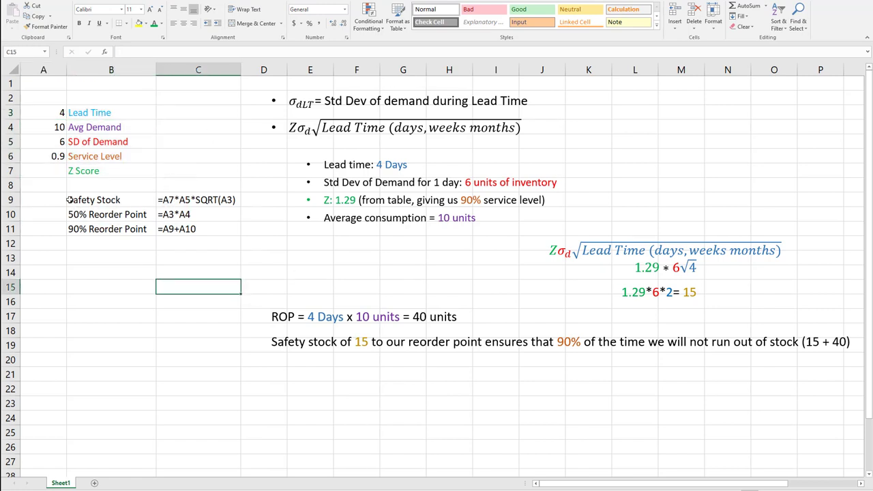
click(65, 171)
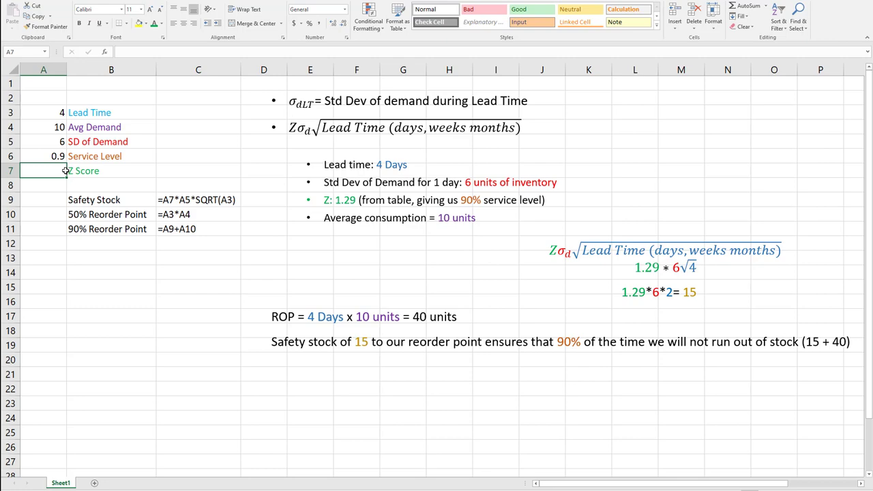
scroll(65, 170, up, 3)
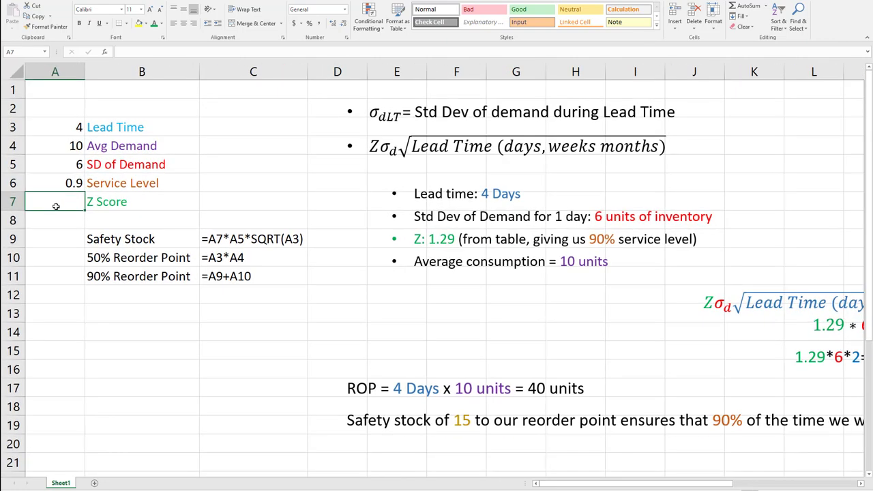
text(==n)
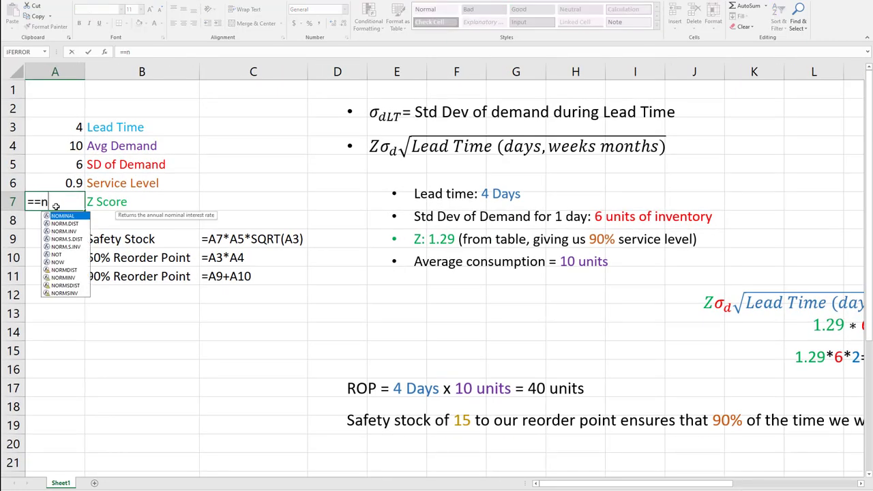
text(orm)
key(Down)
key(Tab)
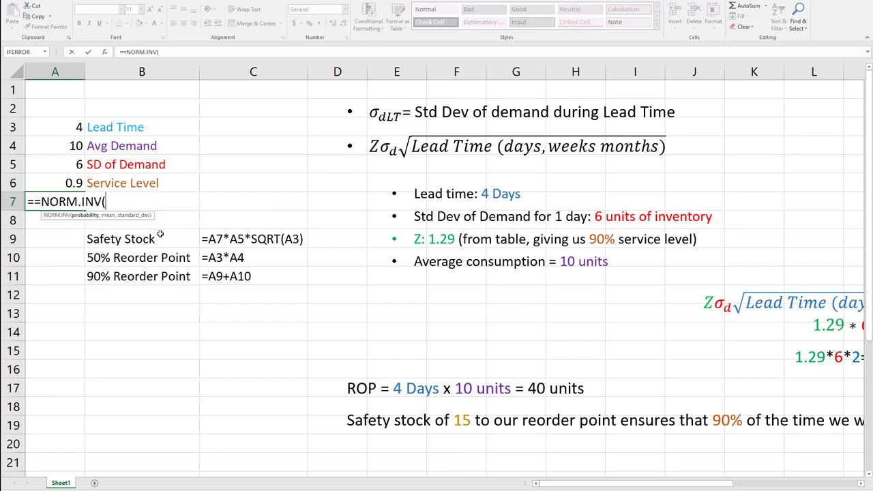
click(63, 181)
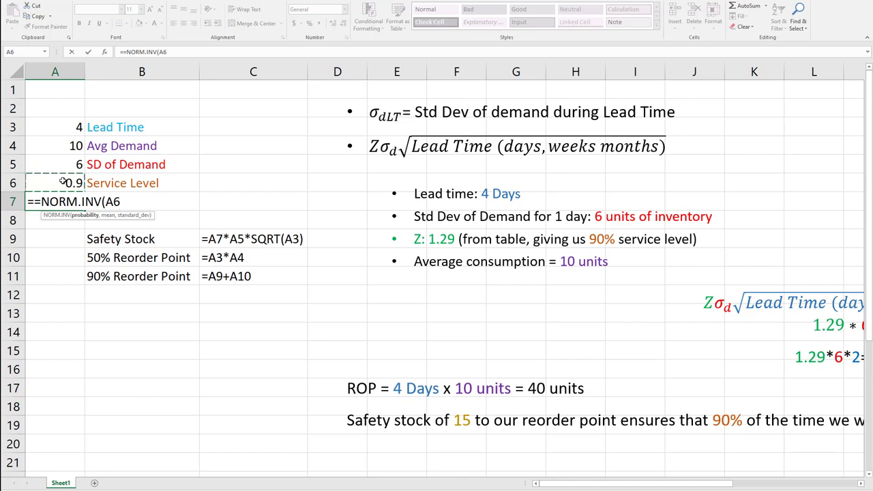
Remove the extra equals sign and set Mean 0 and Standard_dev 1, giving 1.281552
click(105, 53)
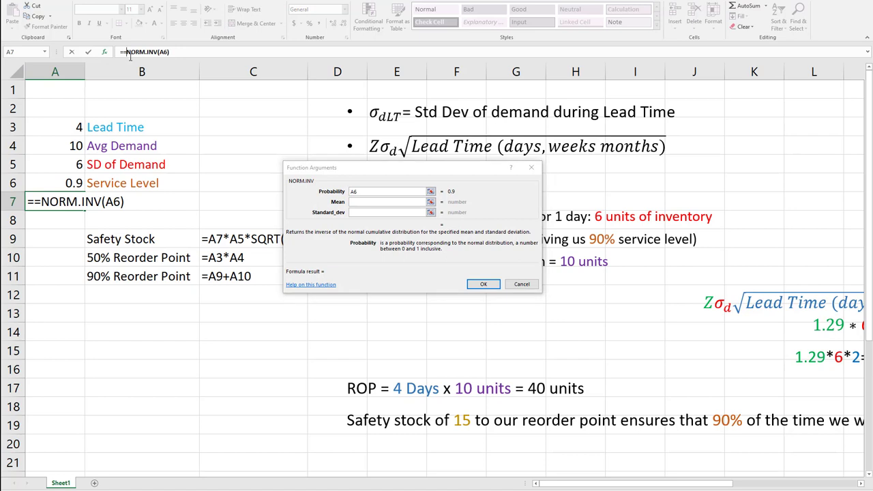
click(129, 54)
key(BackSpace)
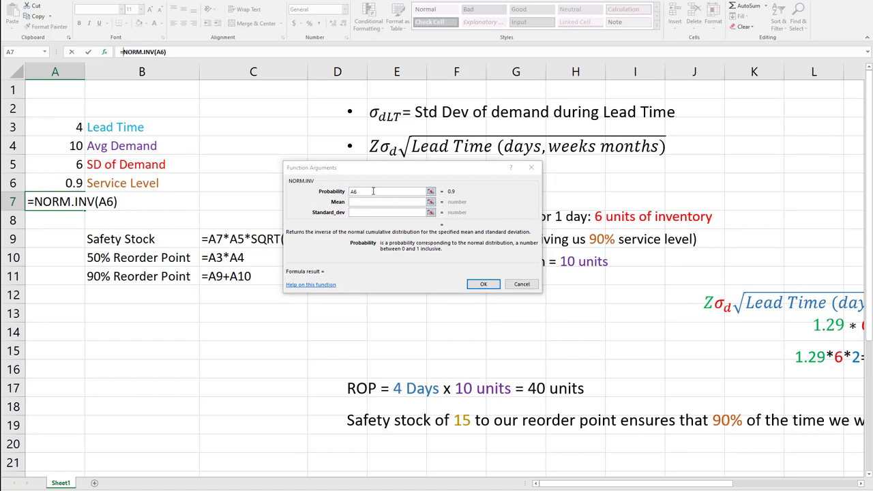
click(396, 203)
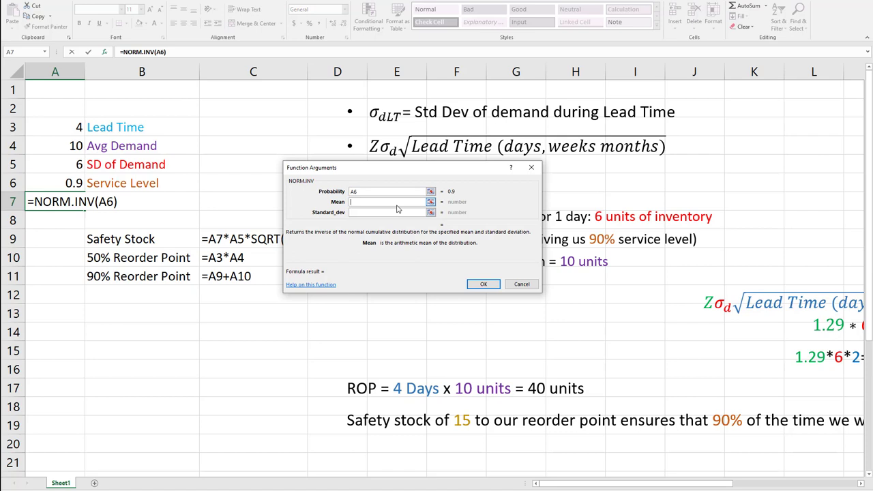
text(0)
click(394, 214)
text(1)
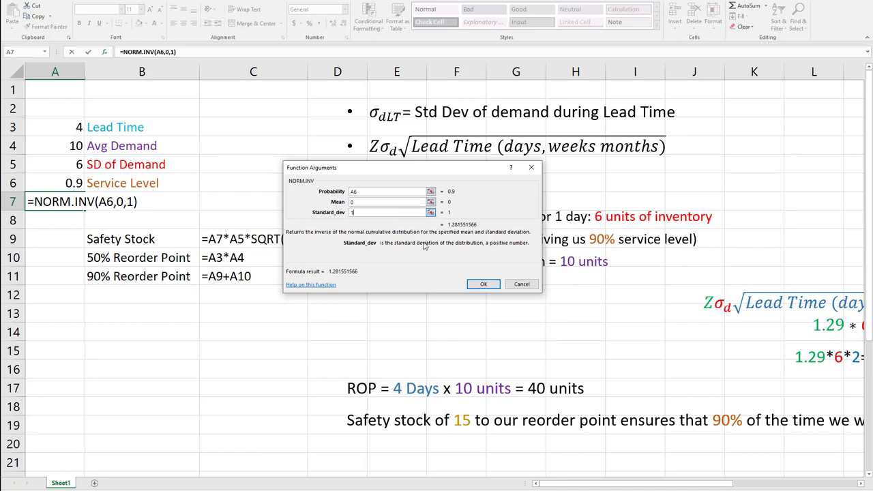
click(483, 284)
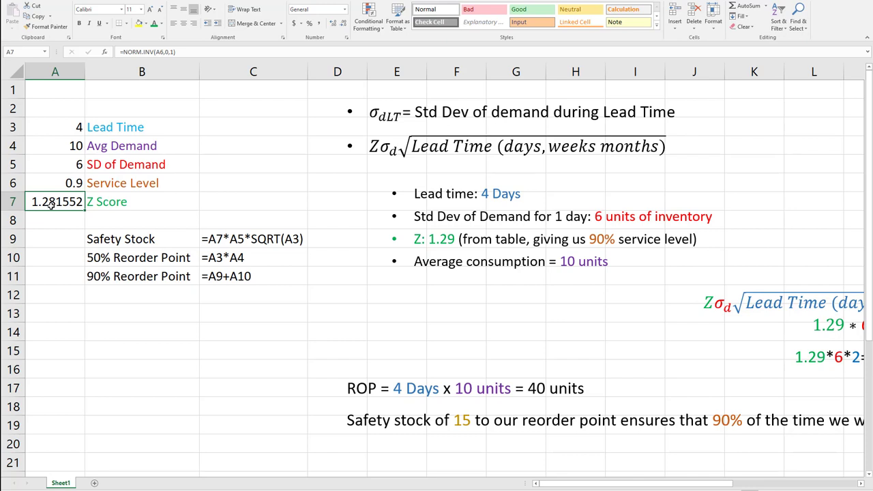
Enter =A7*A5*SQRT(A3) in A9 for a safety stock of 15.37862 and verify it
click(73, 241)
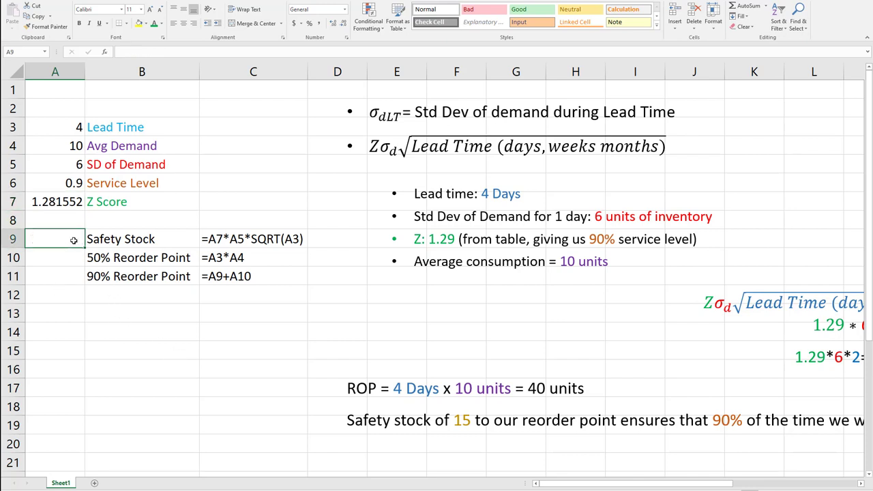
text(=)
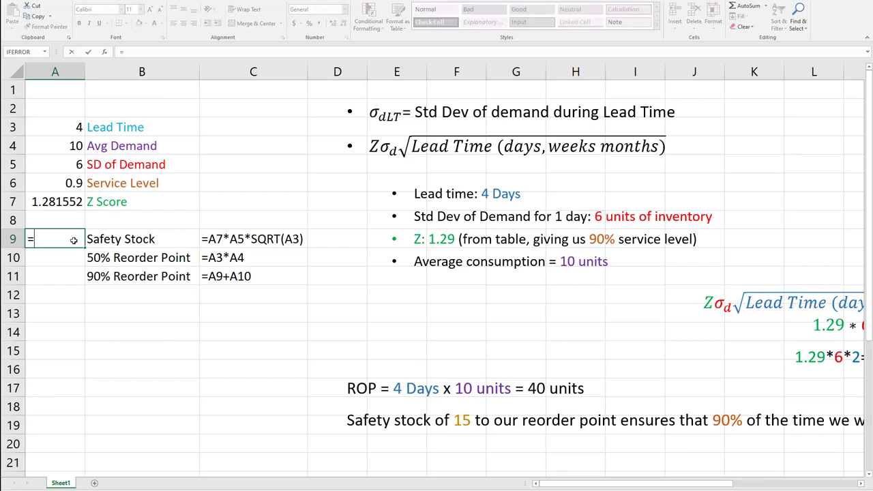
click(75, 198)
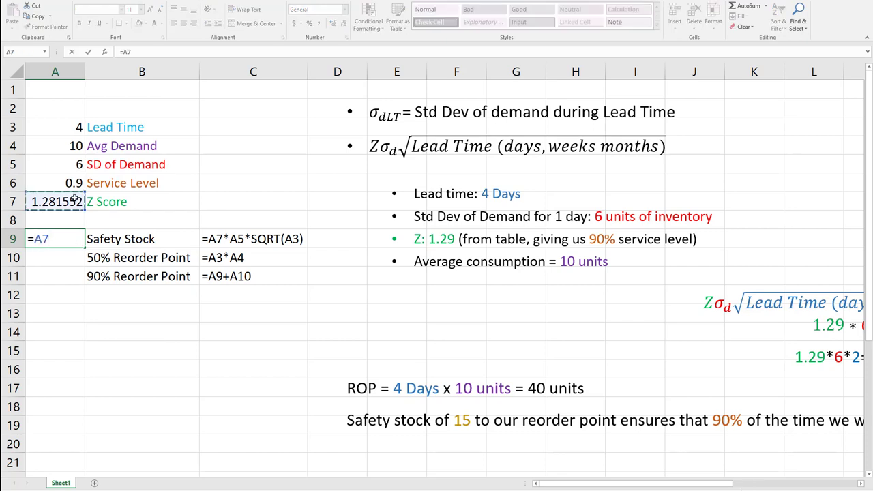
text(*)
click(78, 164)
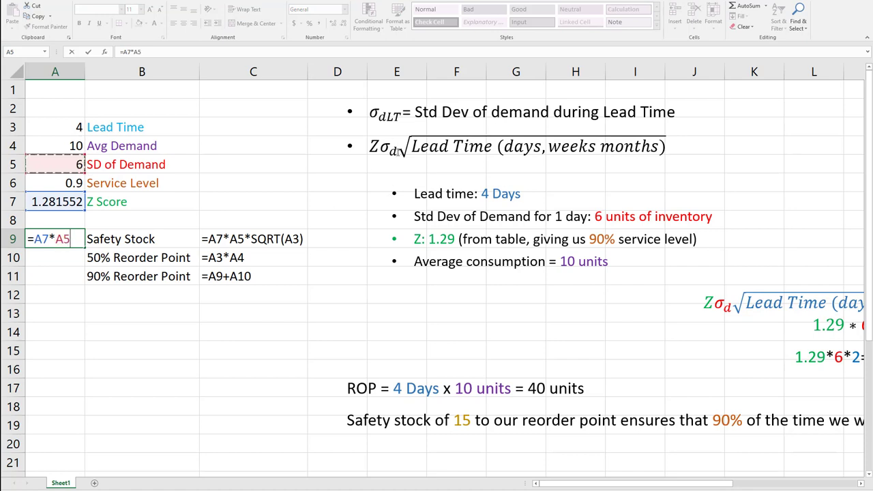
text(*s)
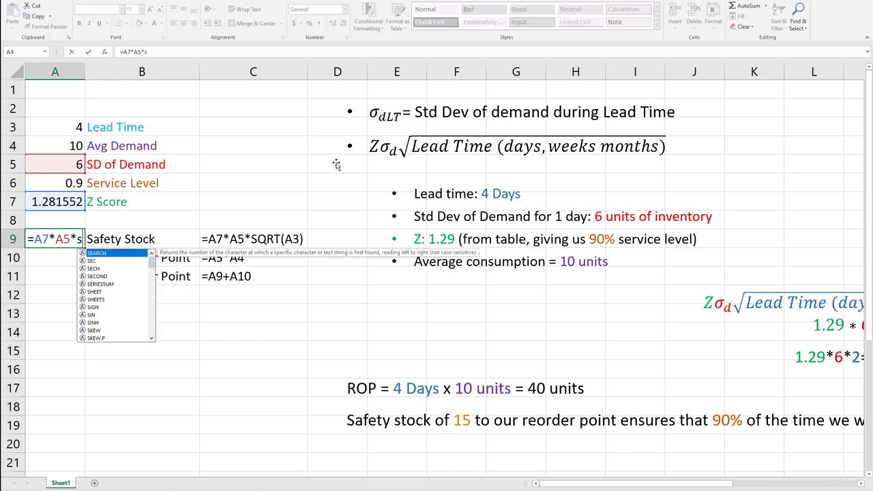
text(qrt()
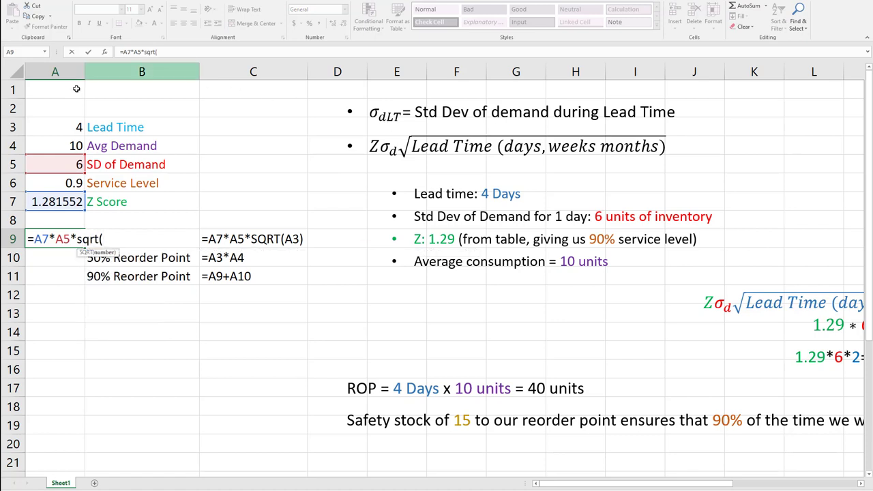
click(66, 127)
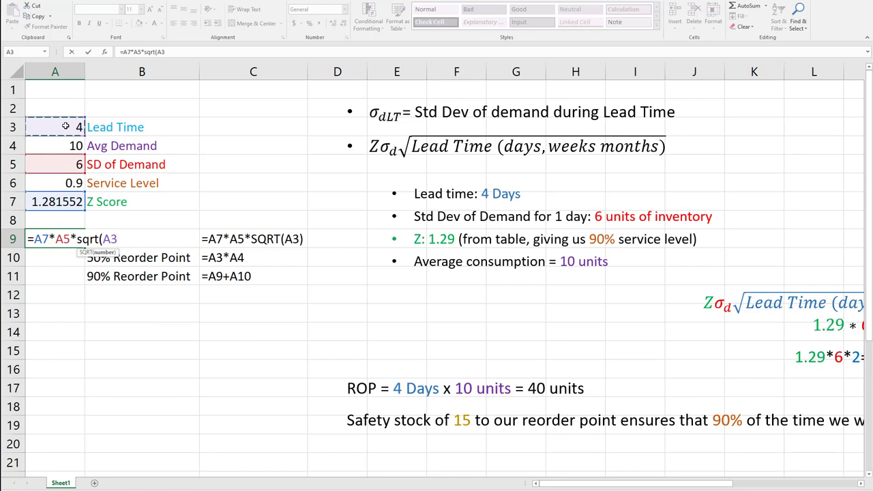
text())
key(Return)
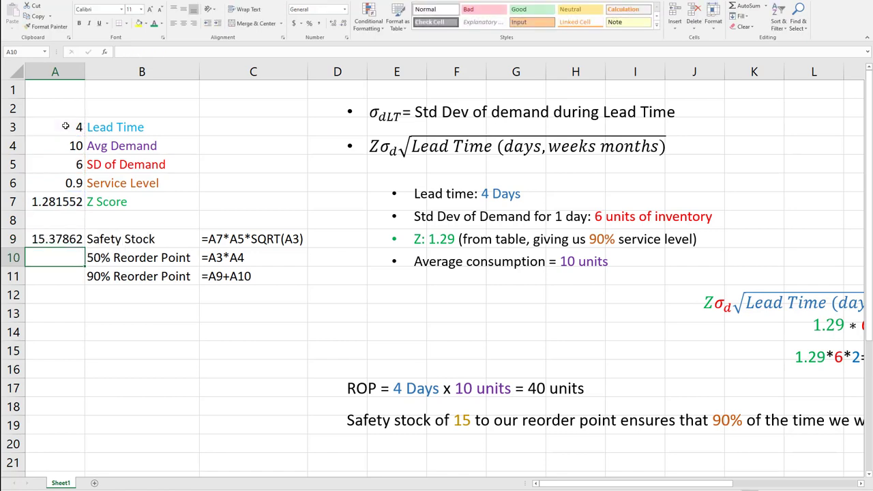
click(46, 238)
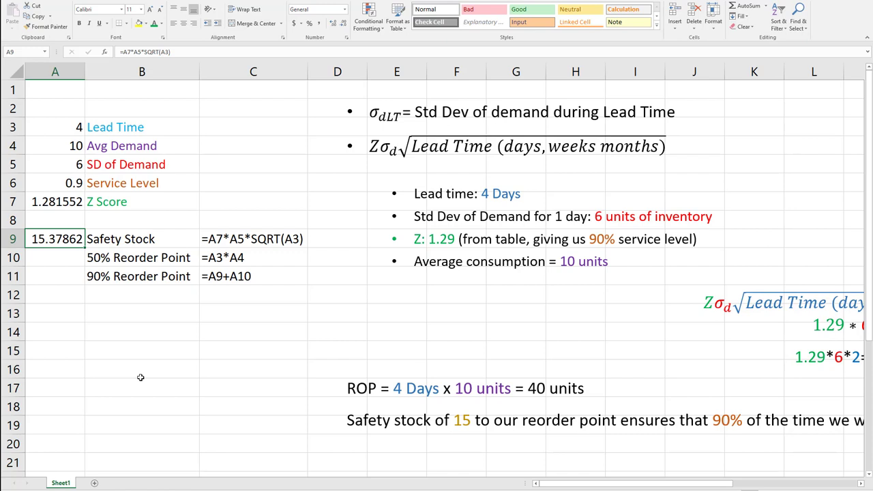
key(Down)
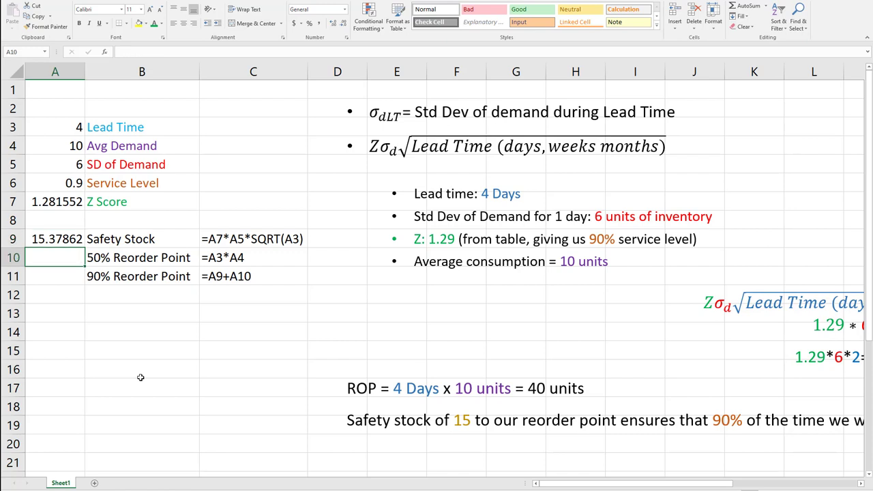
Enter =A3*A4 in A10 for a 50% reorder point of 40
text(=)
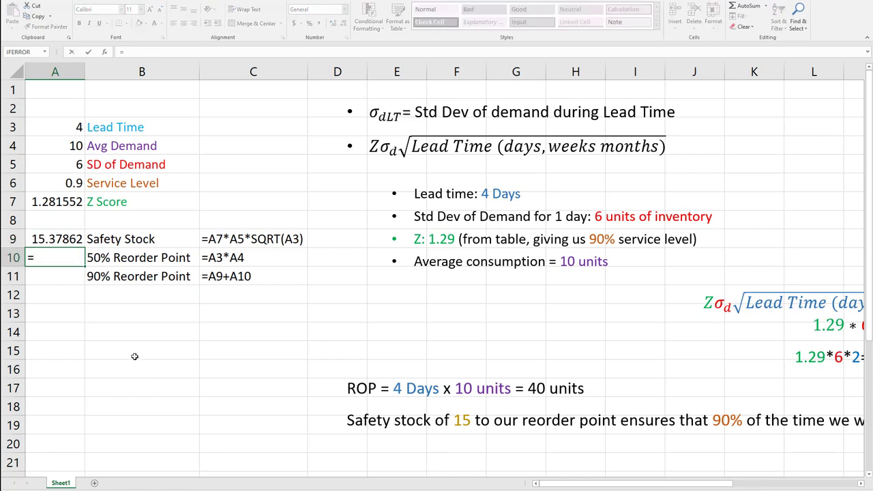
click(66, 126)
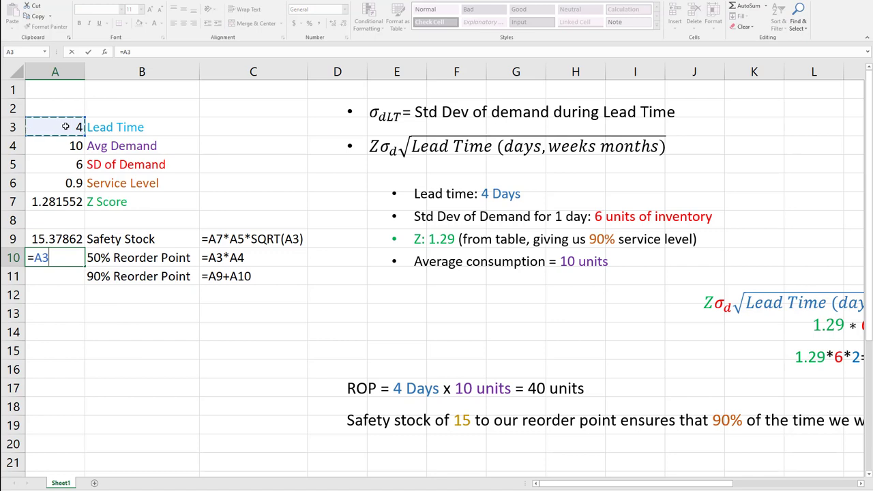
text(*)
click(69, 147)
key(Return)
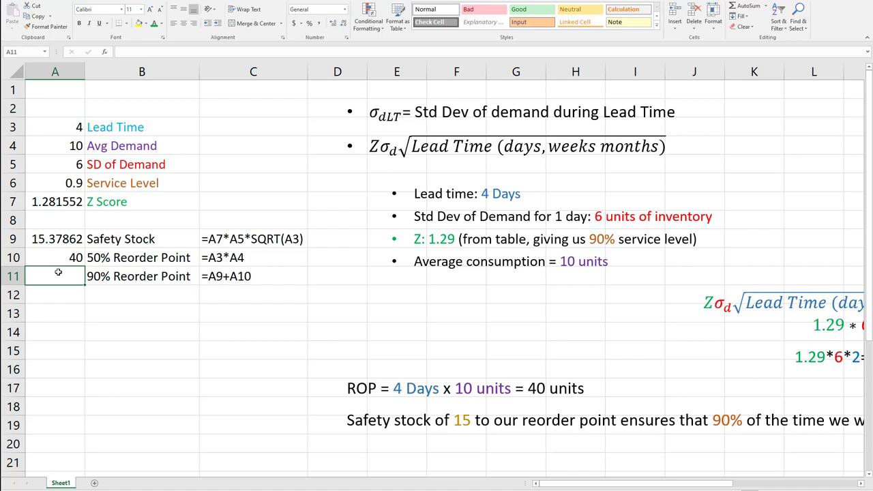
Enter =A10+A9 in A11 for a 90% reorder point of 55.37862, then review A9
text(=)
key(Up)
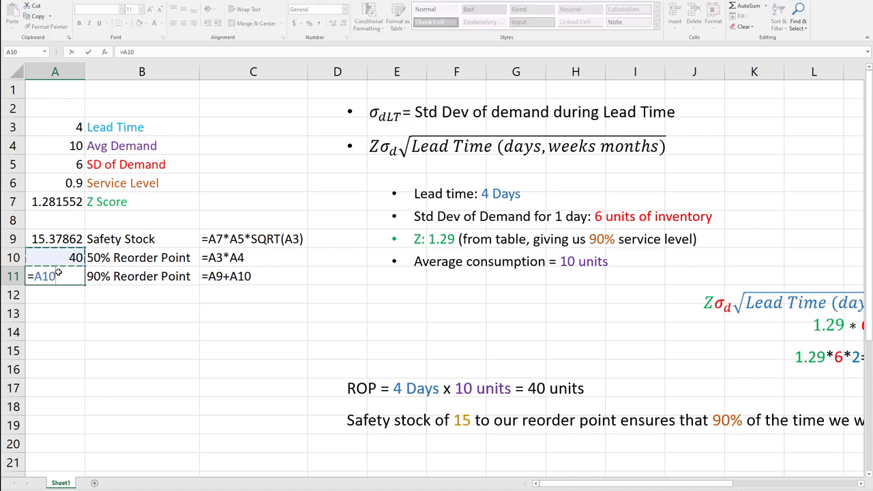
text(+)
key(Up)
key(Up)
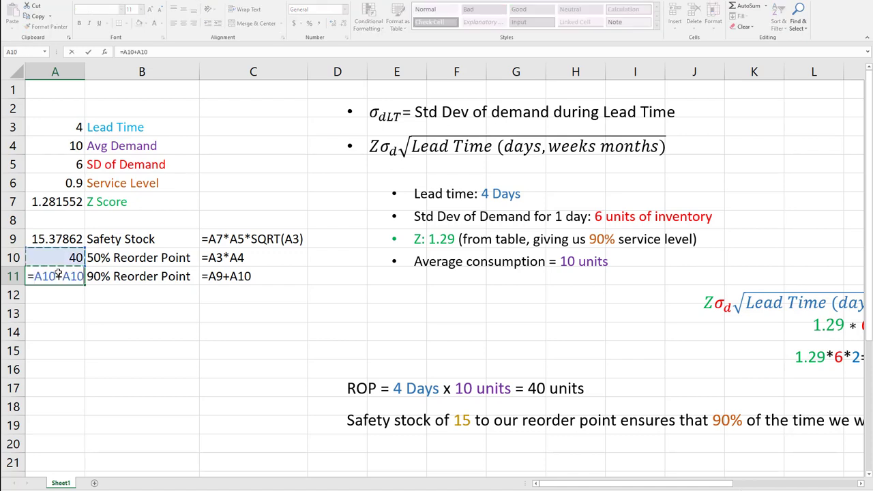
key(Return)
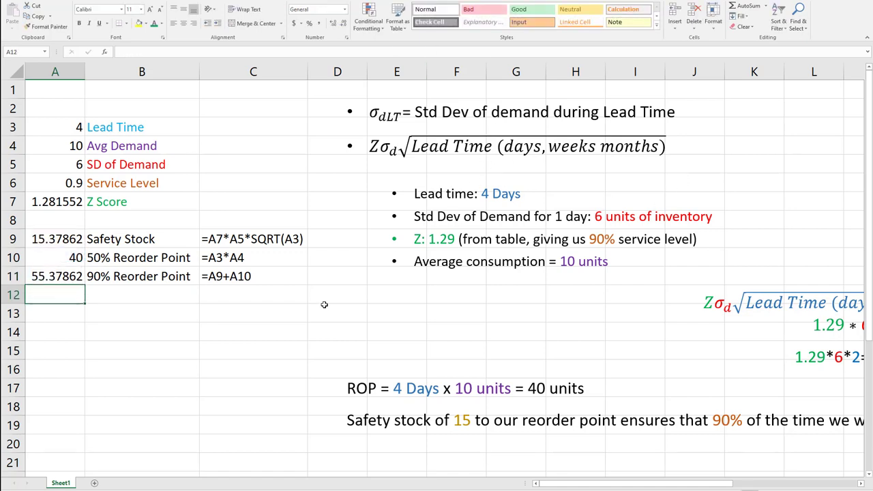
click(56, 236)
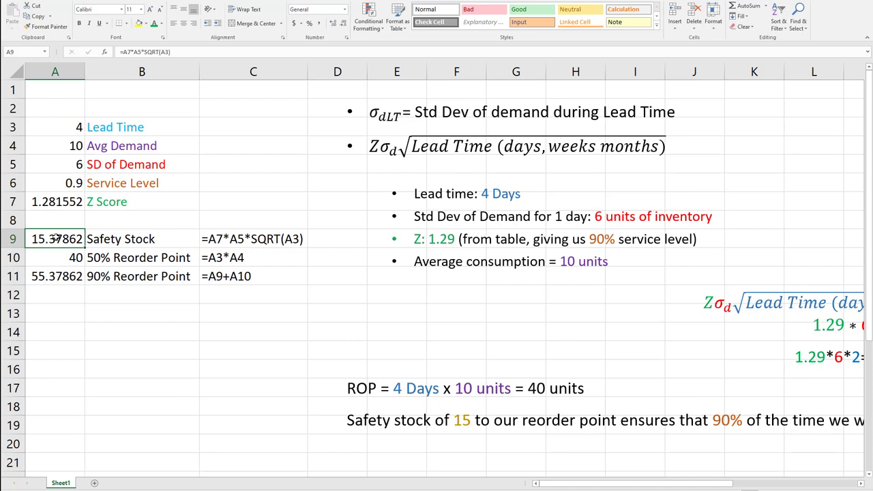
click(59, 257)
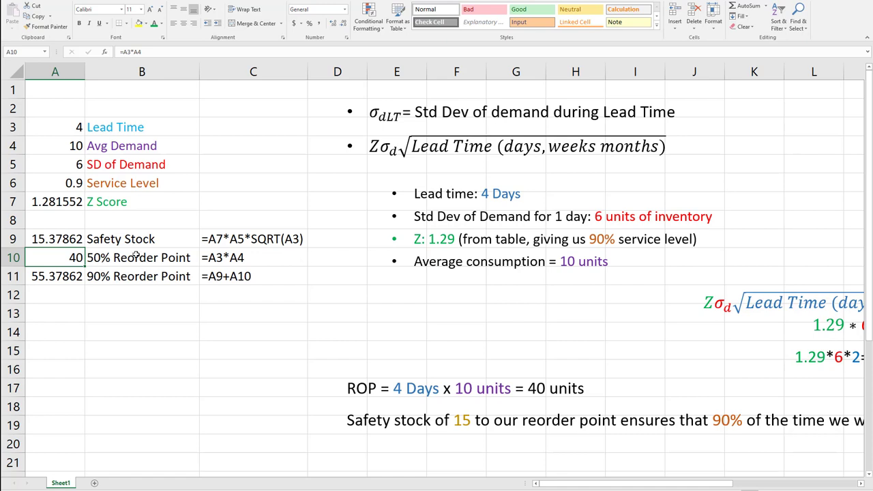
click(105, 261)
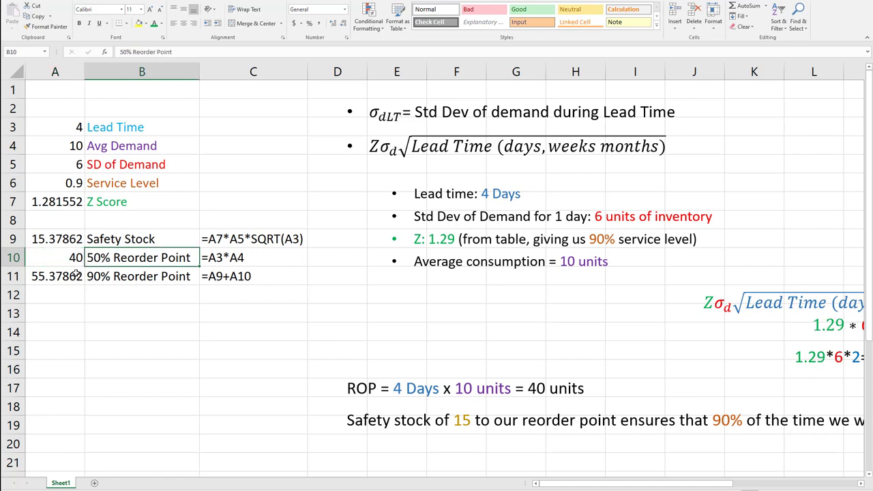
drag(76, 272, 137, 276)
click(58, 237)
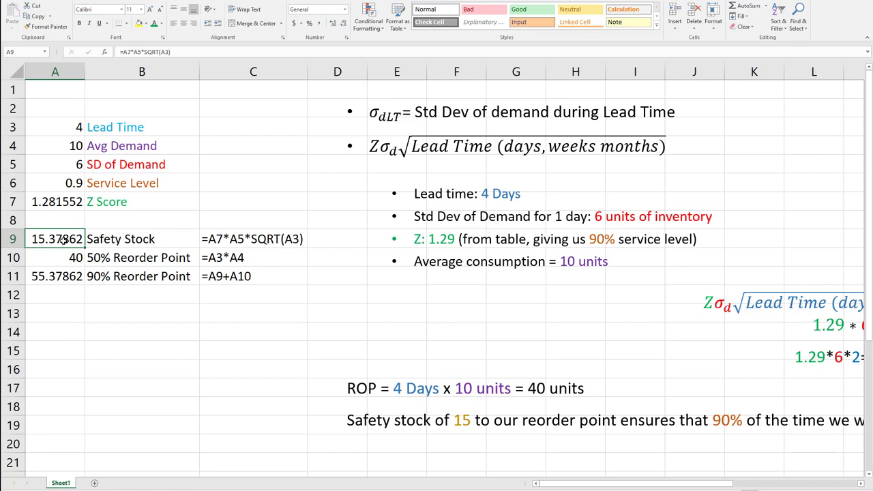
click(58, 275)
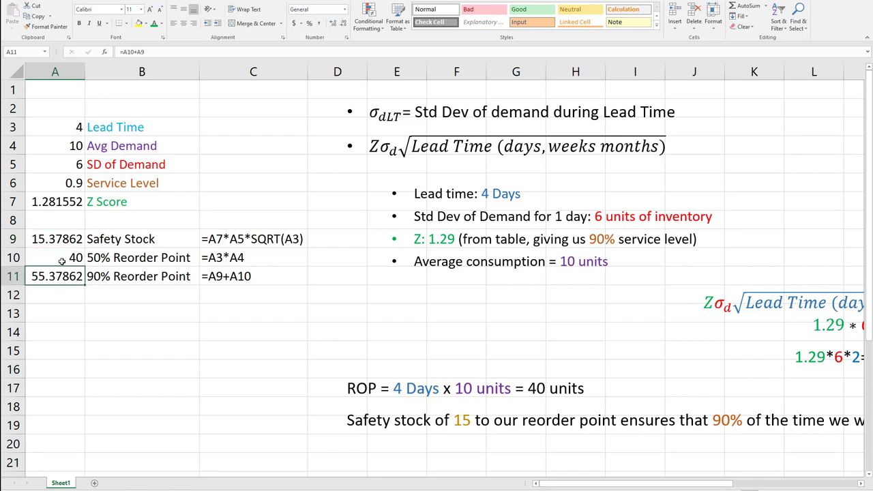
drag(59, 262, 57, 276)
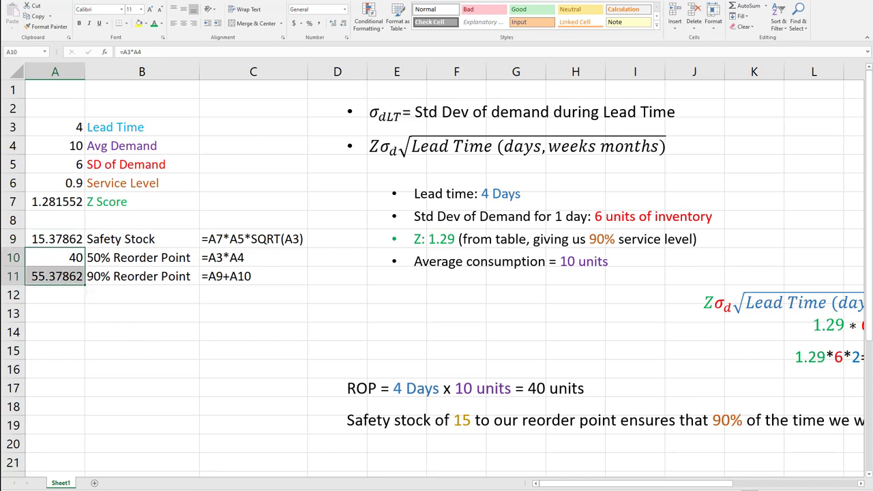